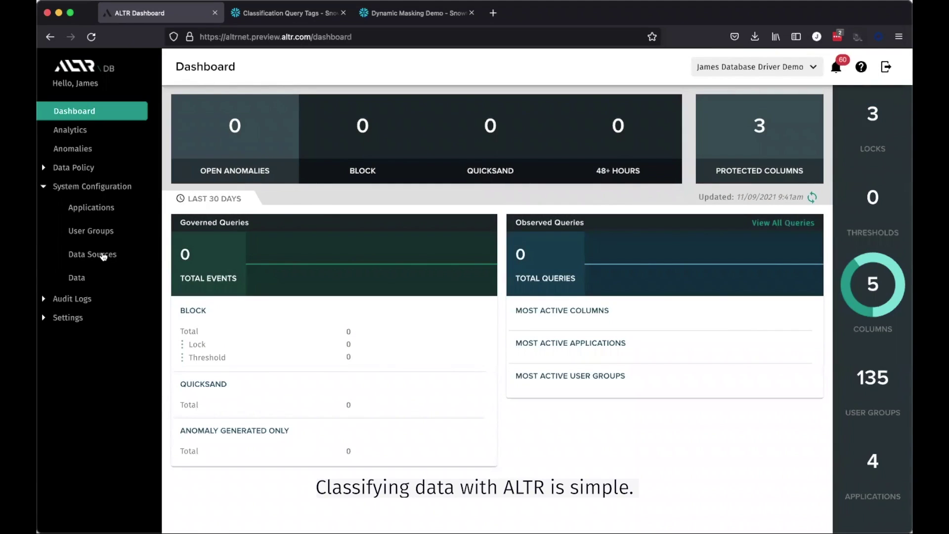
Open the Snowflake Customer Database classification report and show the email address and date columns (C_BIRTH_YEAR).
click(104, 256)
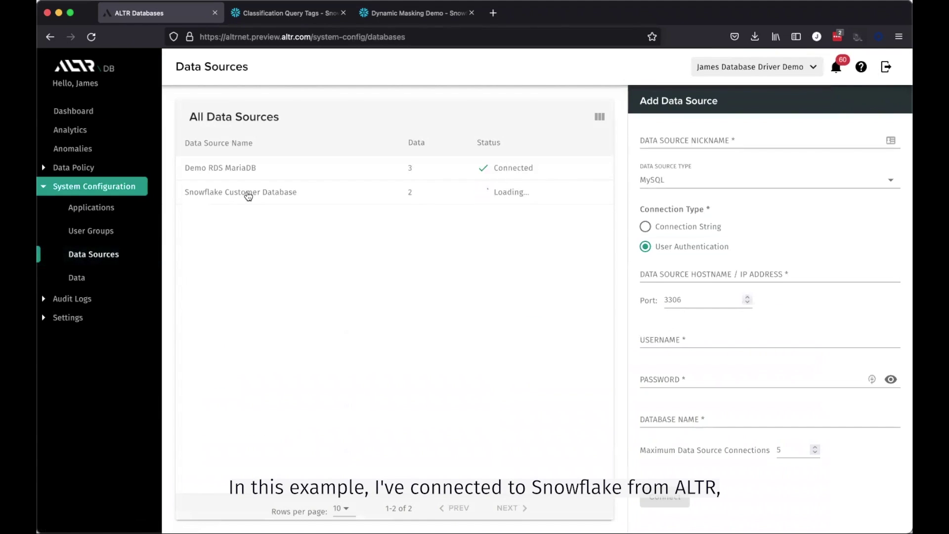
click(249, 194)
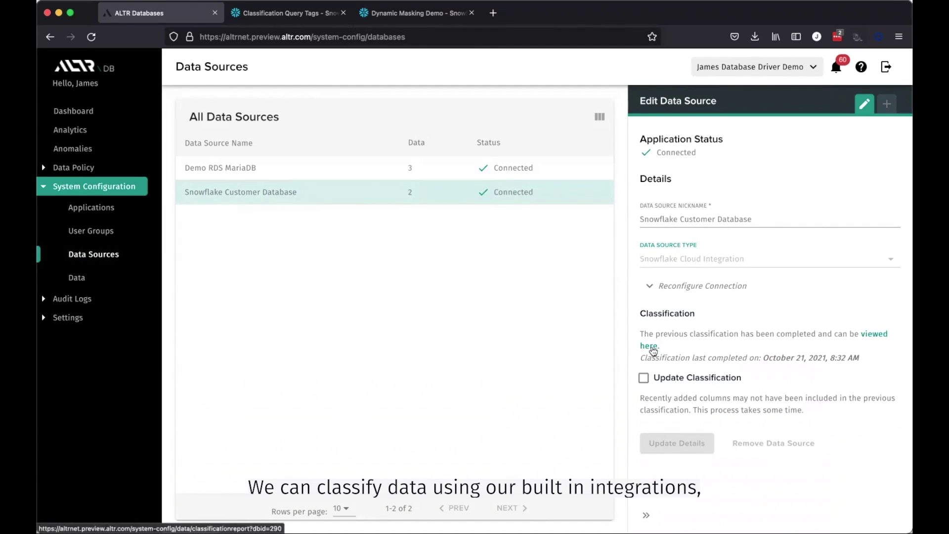
click(650, 346)
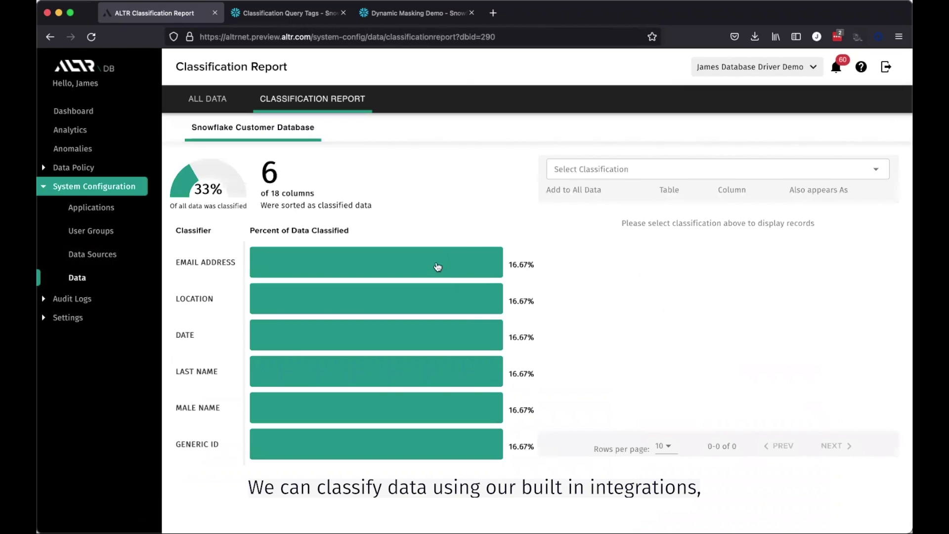
click(437, 267)
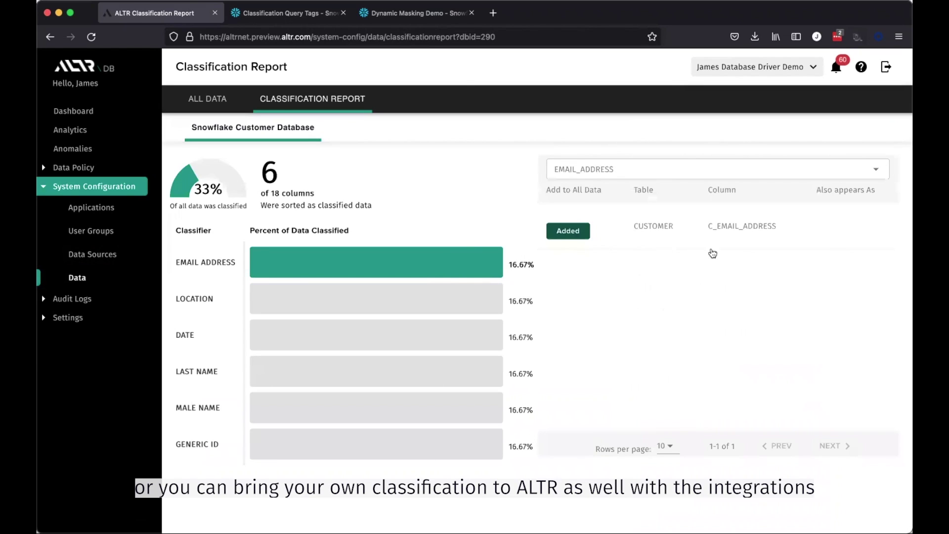
click(453, 340)
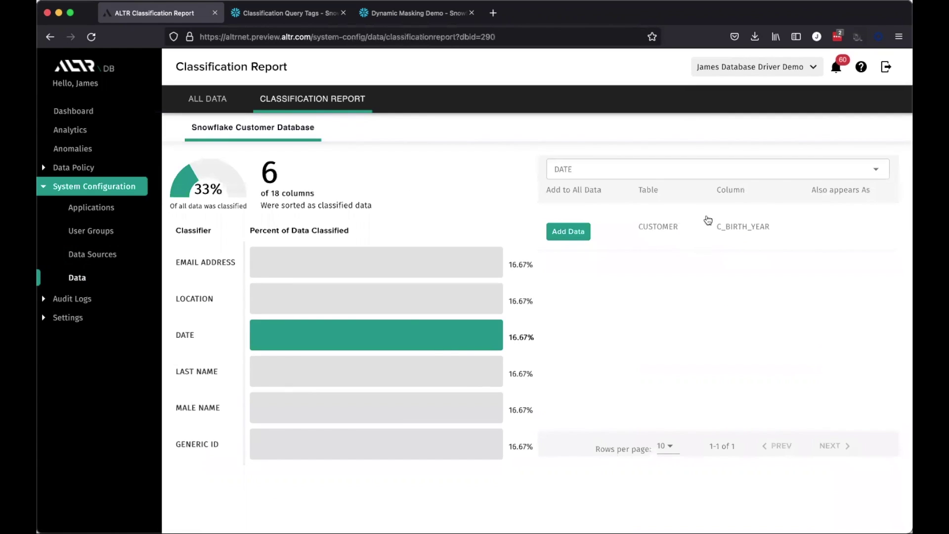
Run the email and birth-year tag lookups, returning [PII]Email_Address and [PII]Date.
click(305, 18)
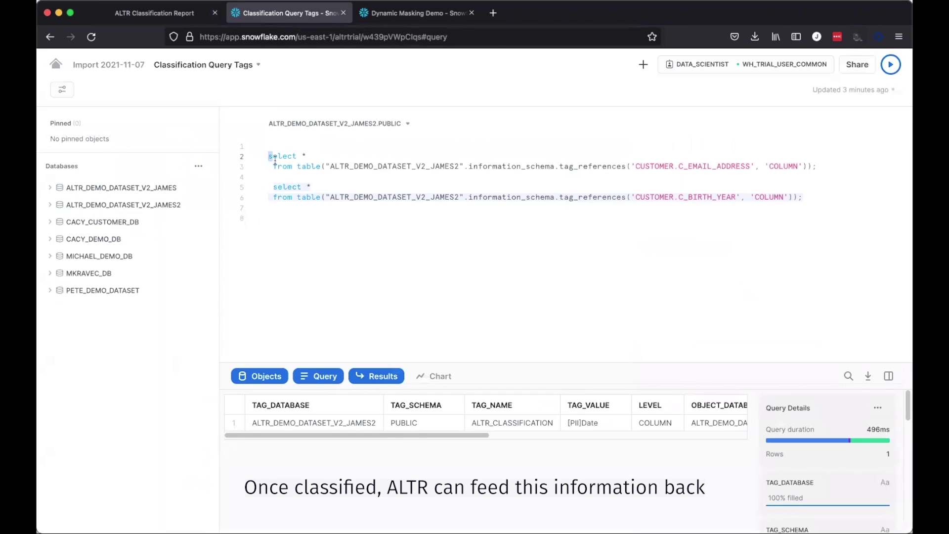
drag(268, 155, 279, 173)
key(ctrl+Return)
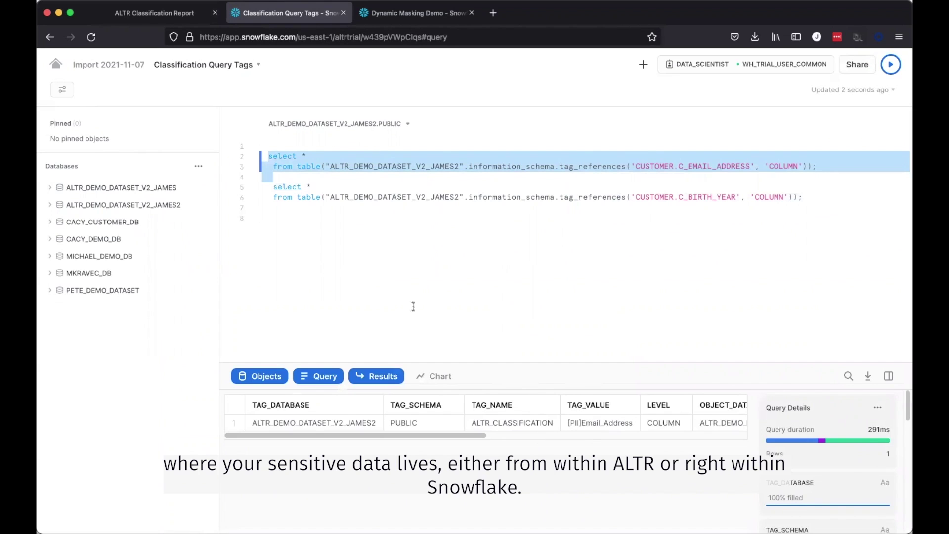
drag(267, 187, 281, 205)
key(ctrl+Return)
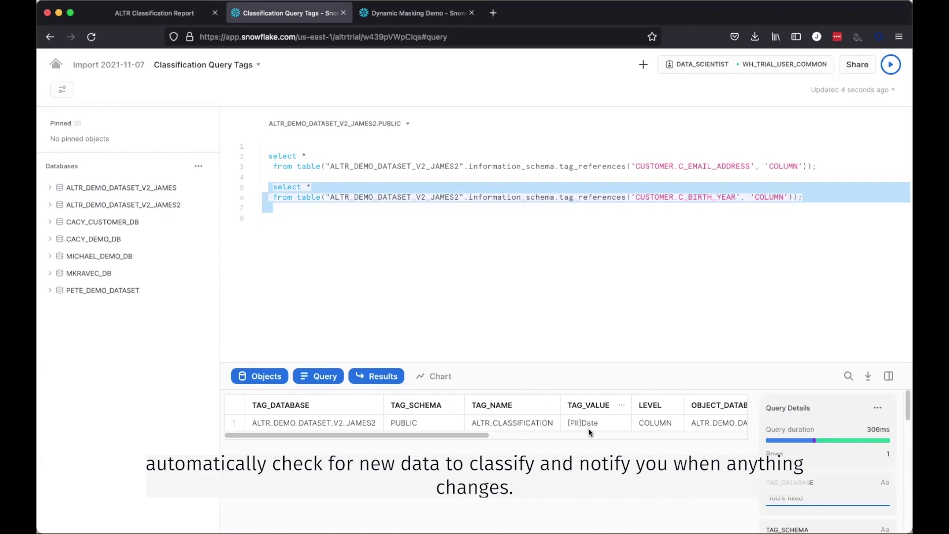
scroll(578, 427, right, 1)
scroll(582, 428, right, 2)
scroll(589, 433, right, 2)
scroll(589, 432, right, 1)
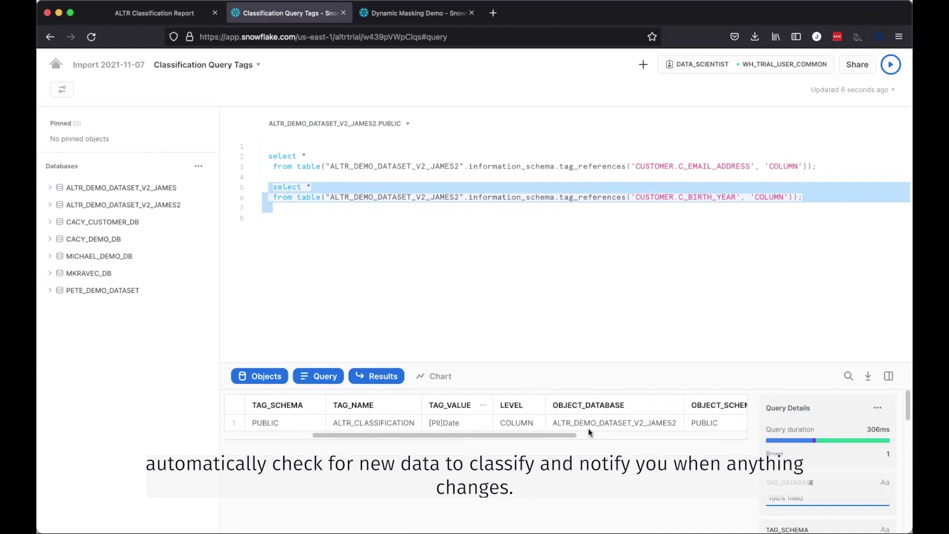
scroll(589, 432, right, 1)
scroll(589, 432, right, 1)
scroll(588, 433, right, 1)
scroll(589, 432, right, 2)
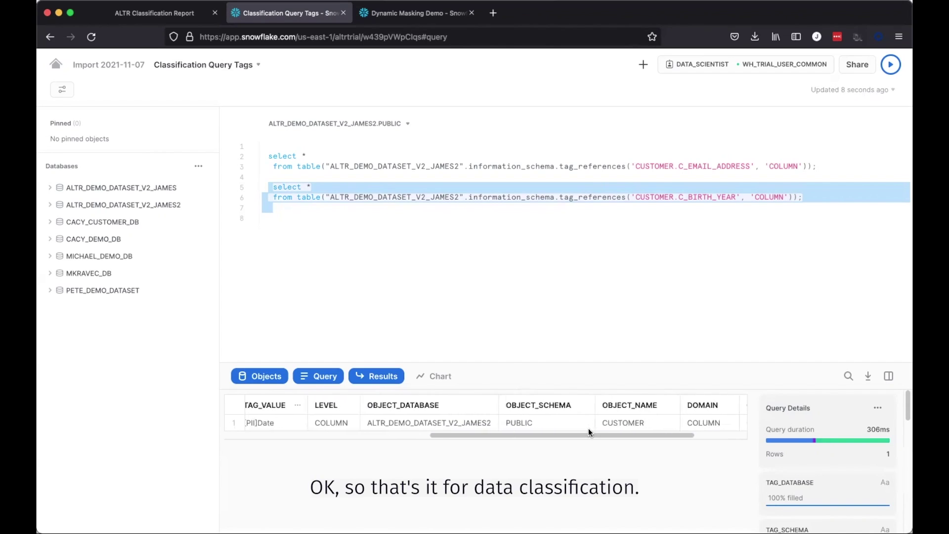
scroll(589, 433, right, 1)
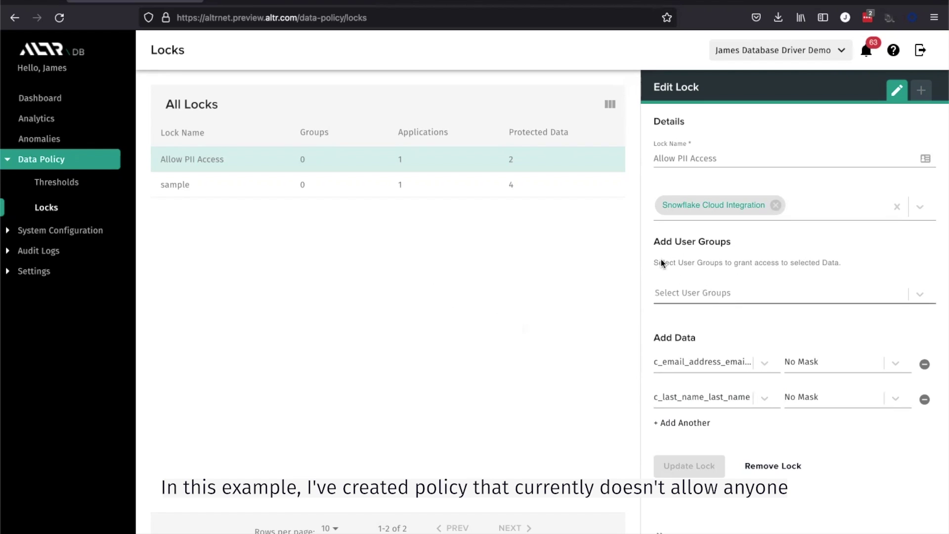
Run the customer names and emails query and note its NO_PERMISSION error.
click(436, 2)
key(ctrl+Return)
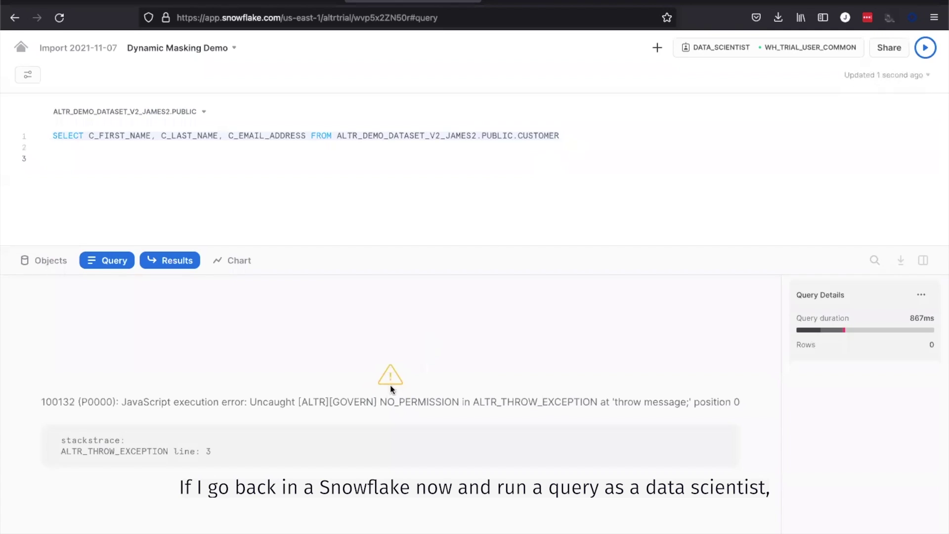
drag(380, 401, 460, 402)
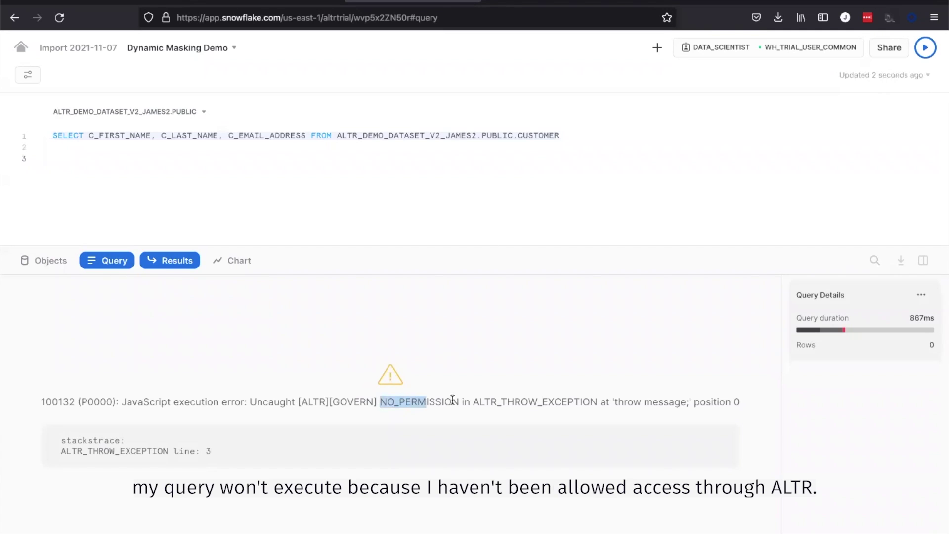
click(453, 369)
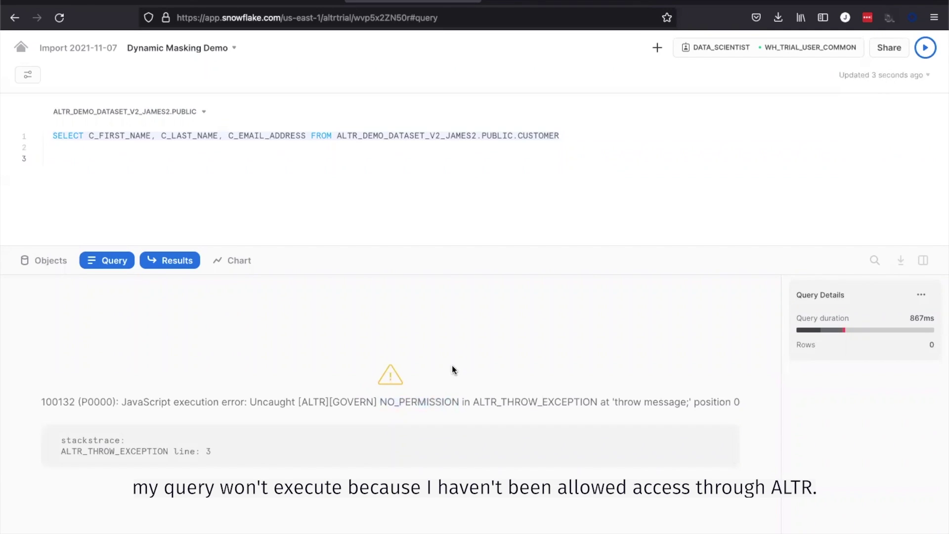
Add the DATA_SCIENTIST user group to the Allow PII Access lock.
click(149, 3)
click(691, 293)
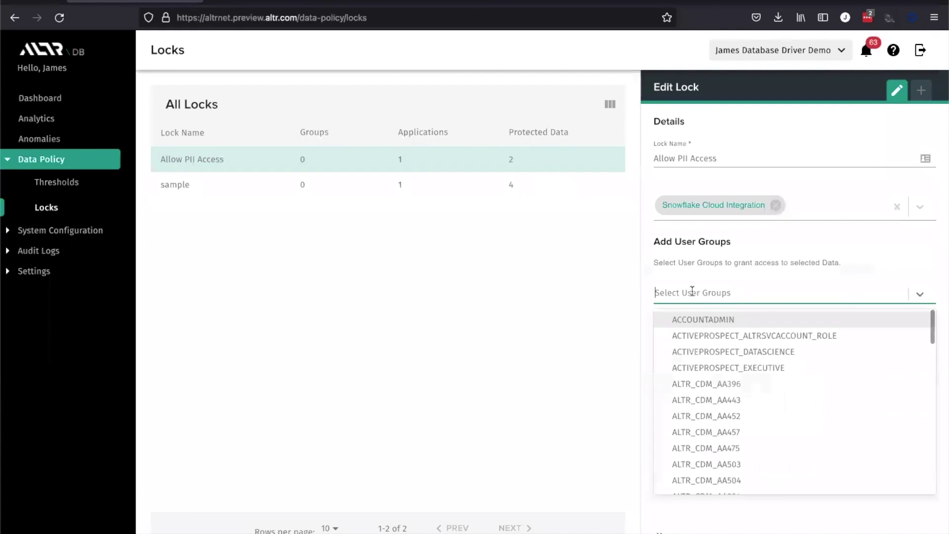
text(DATA_SCIENTIST)
click(701, 320)
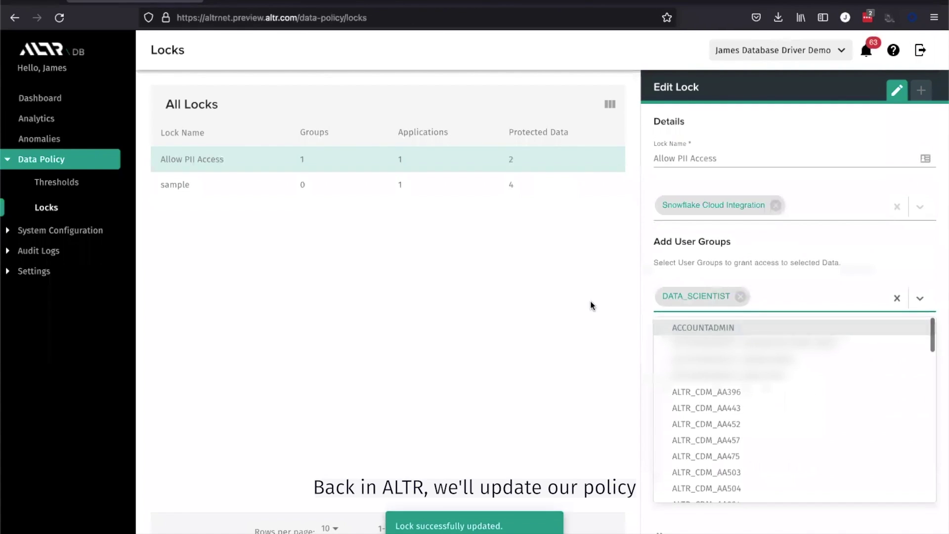
click(590, 301)
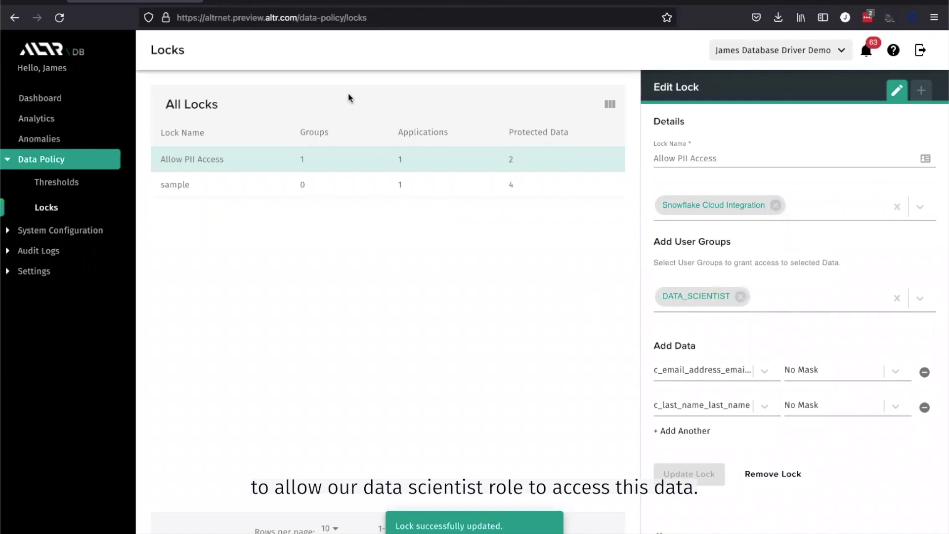
Rerun the customer query for 200 unmasked rows, then set c_email_address masking to E-mail.
click(406, 4)
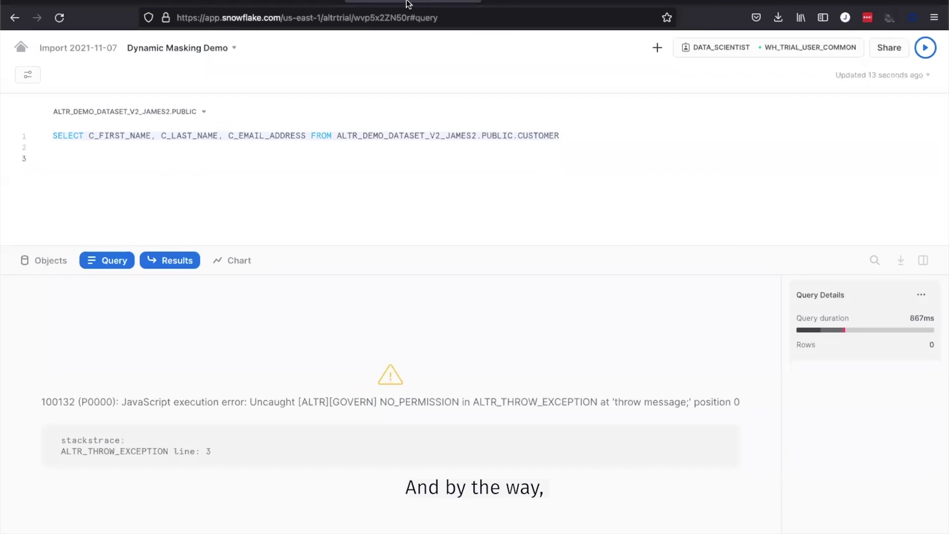
key(ctrl+Return)
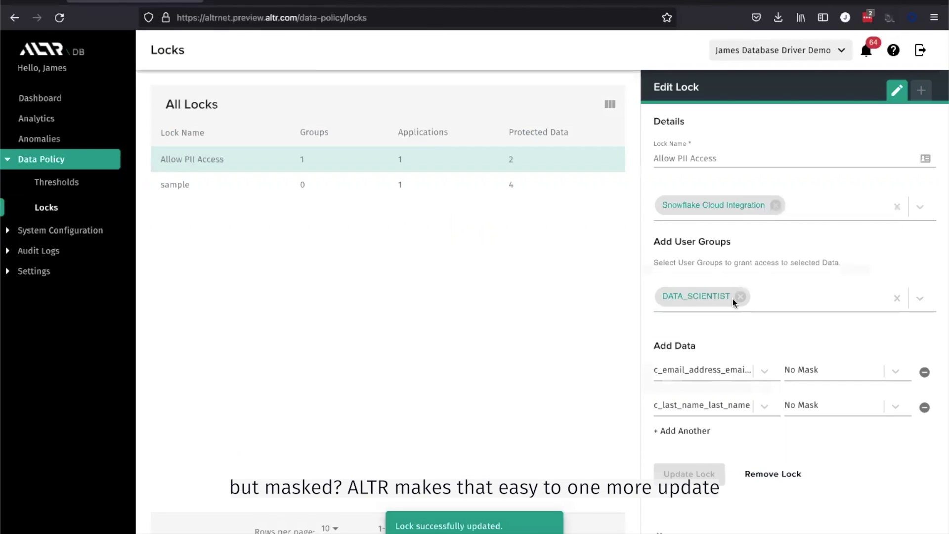
click(894, 370)
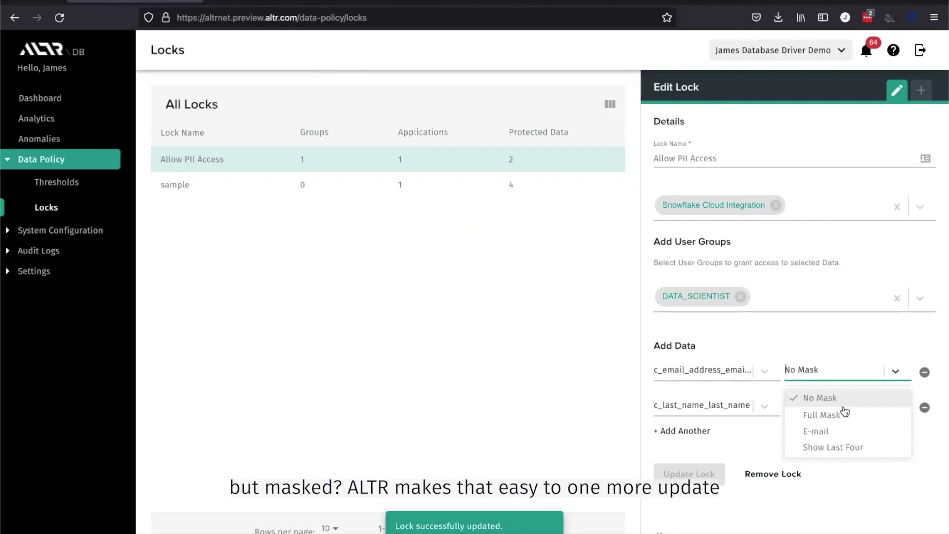
click(828, 430)
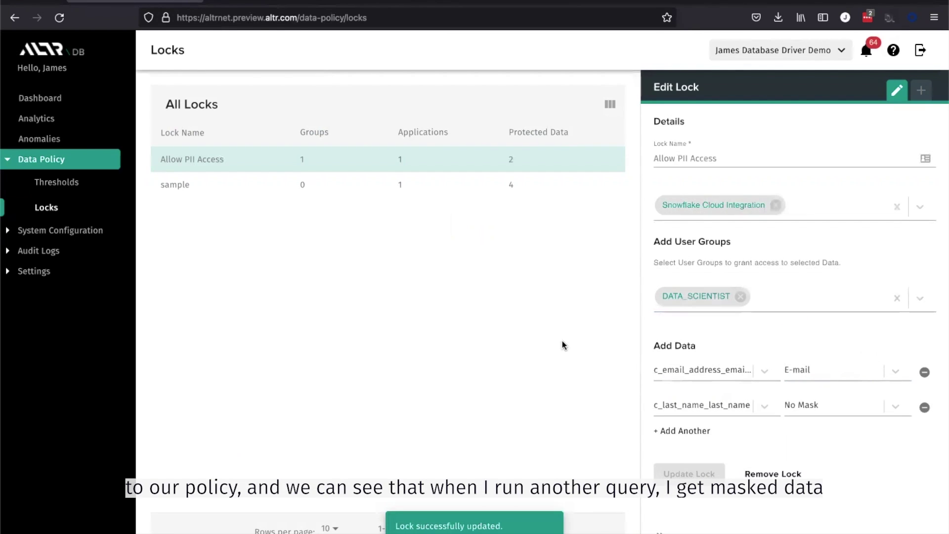
Rerun the Dynamic Masking Demo customer query to see domain-only email addresses.
click(440, 3)
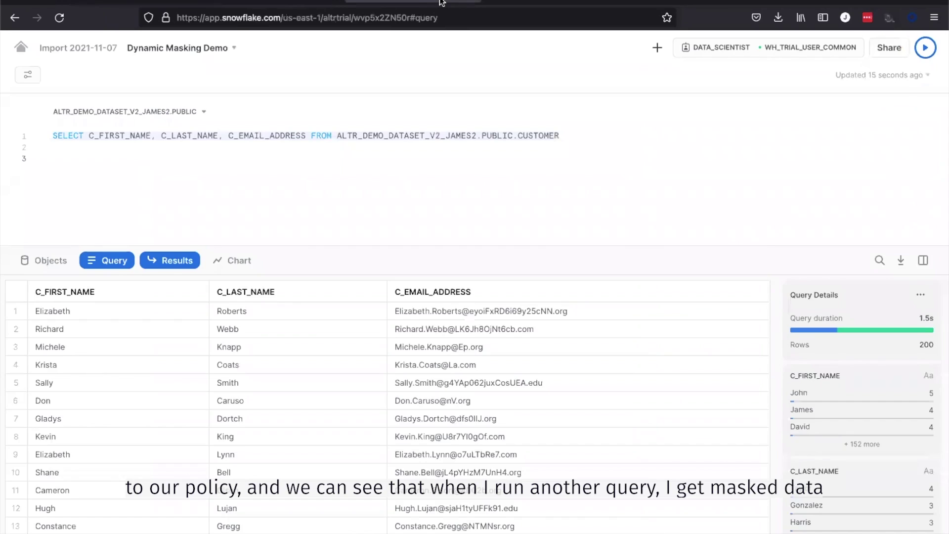
key(ctrl+Return)
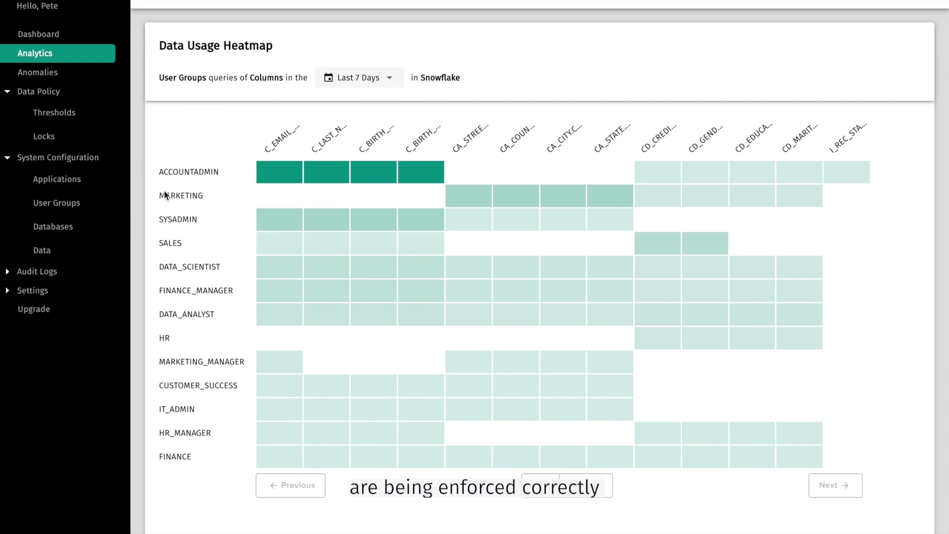
Expand Audit Logs to reveal Query Log and System Audit beside the usage heatmap.
click(39, 278)
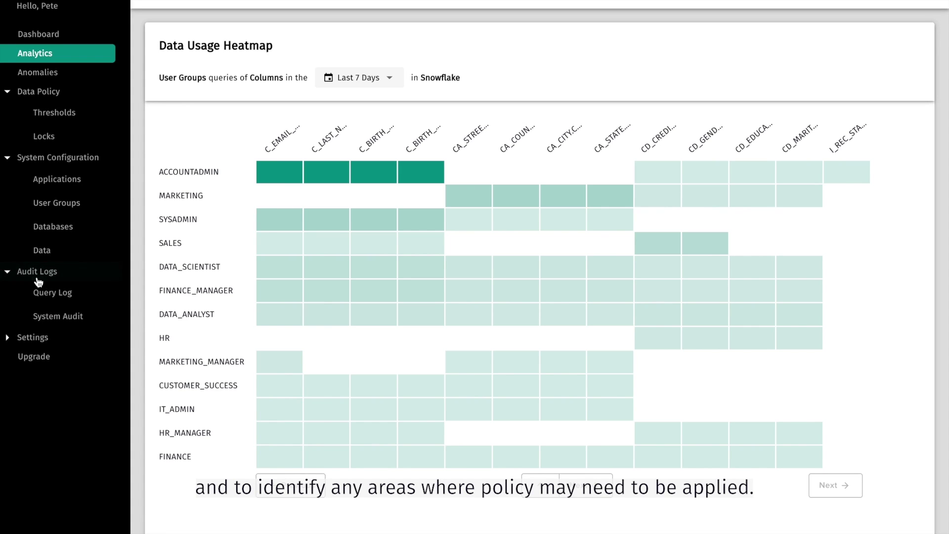
Open the Query Log and show full details of the SYSADMIN SELECT * FROM CUSTOMER query.
click(39, 296)
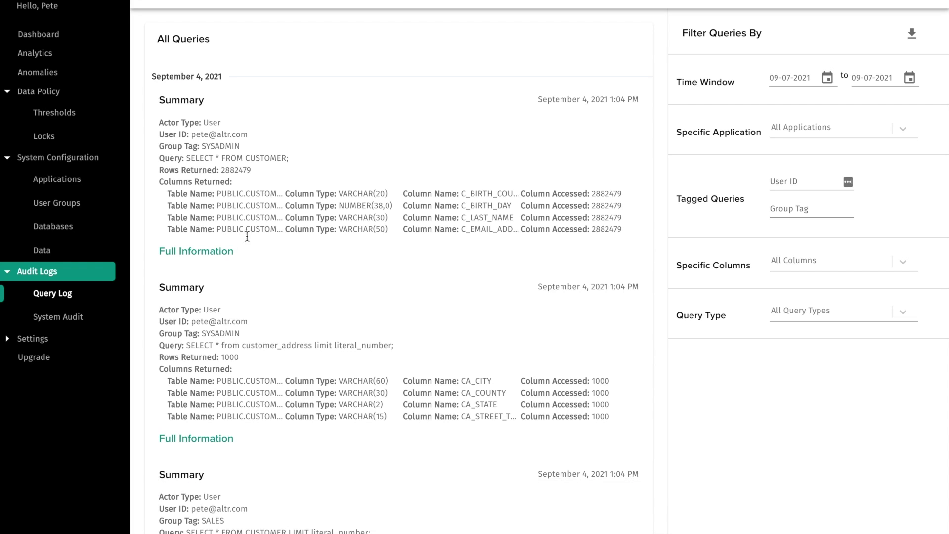
click(220, 254)
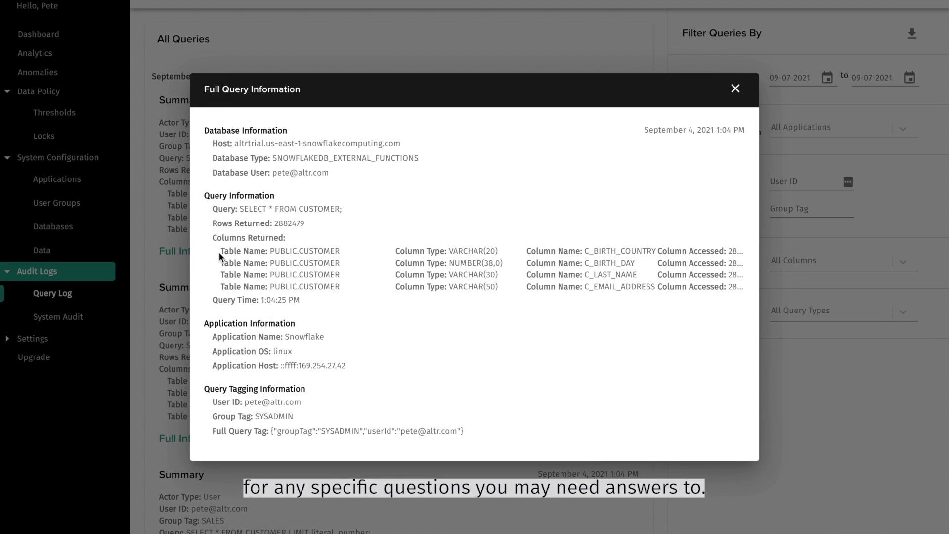